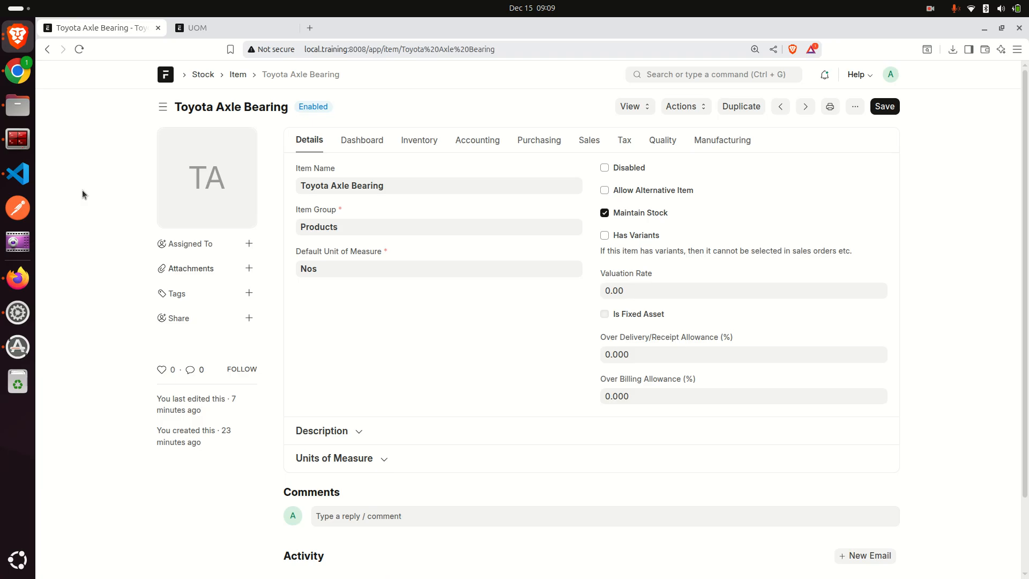
- Review the item defaults in the accounting settings, including the full details of the ERPNext Academy row
click(475, 141)
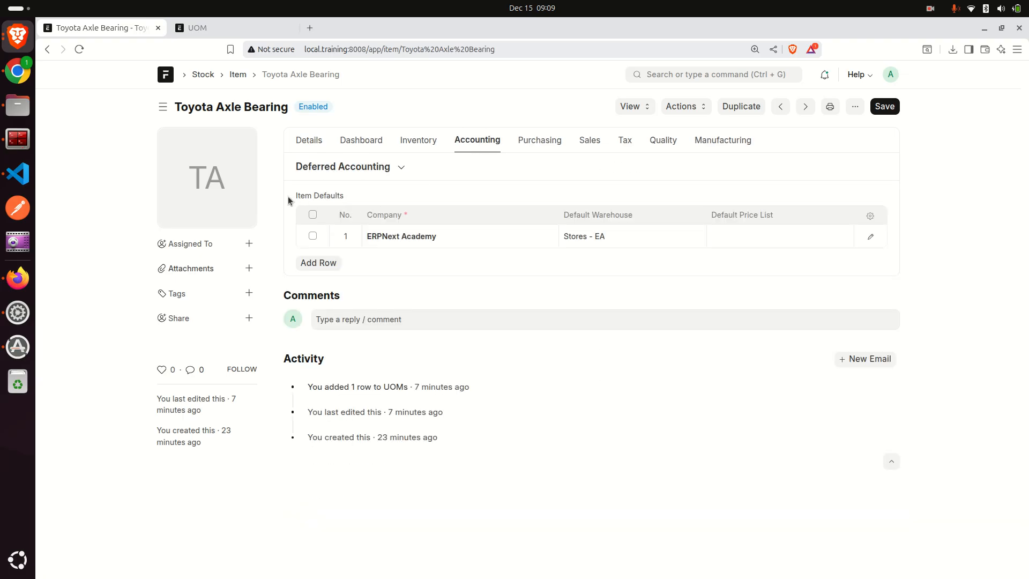
drag(293, 198, 360, 199)
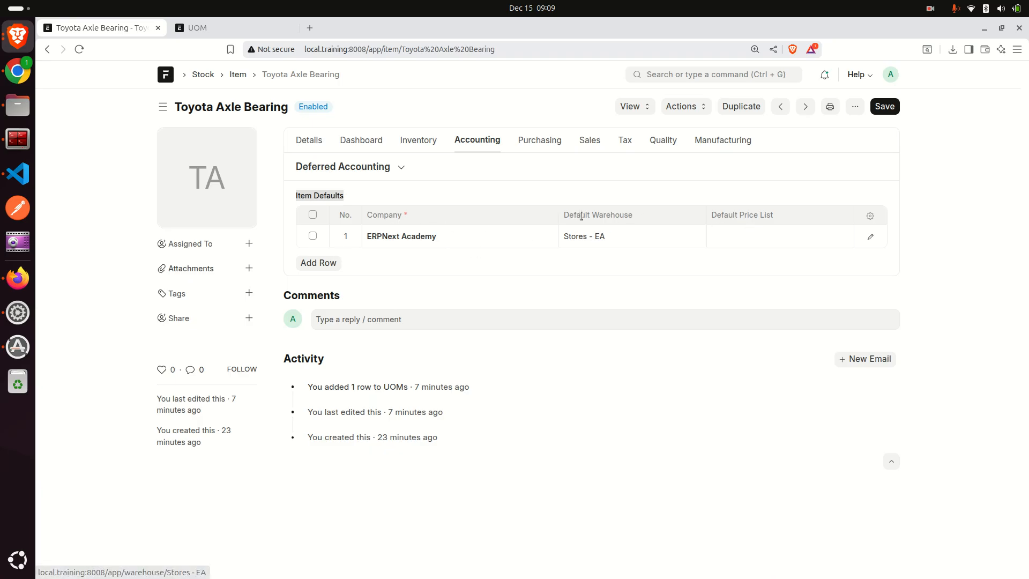
drag(562, 214, 631, 217)
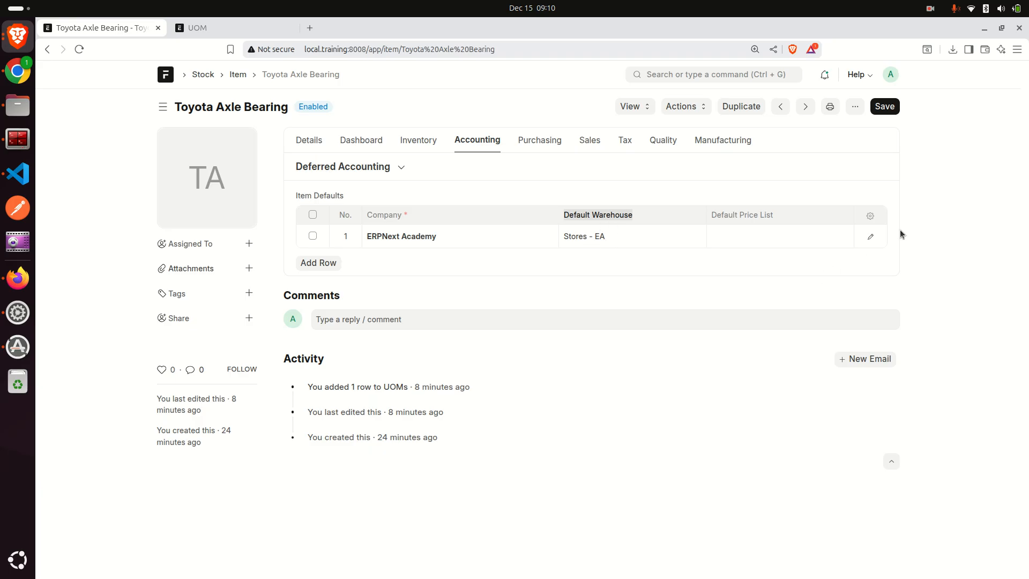
click(869, 237)
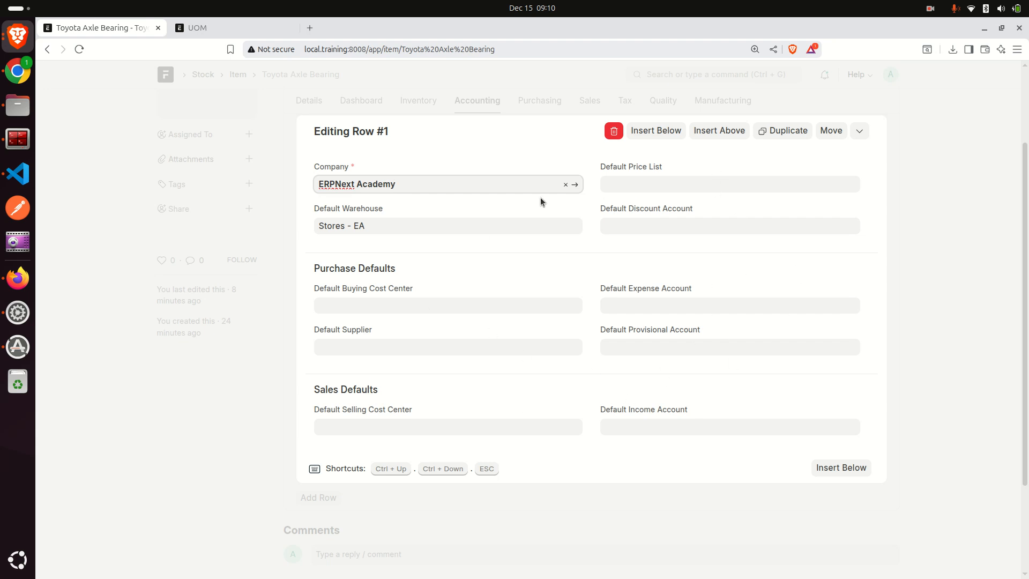
click(286, 380)
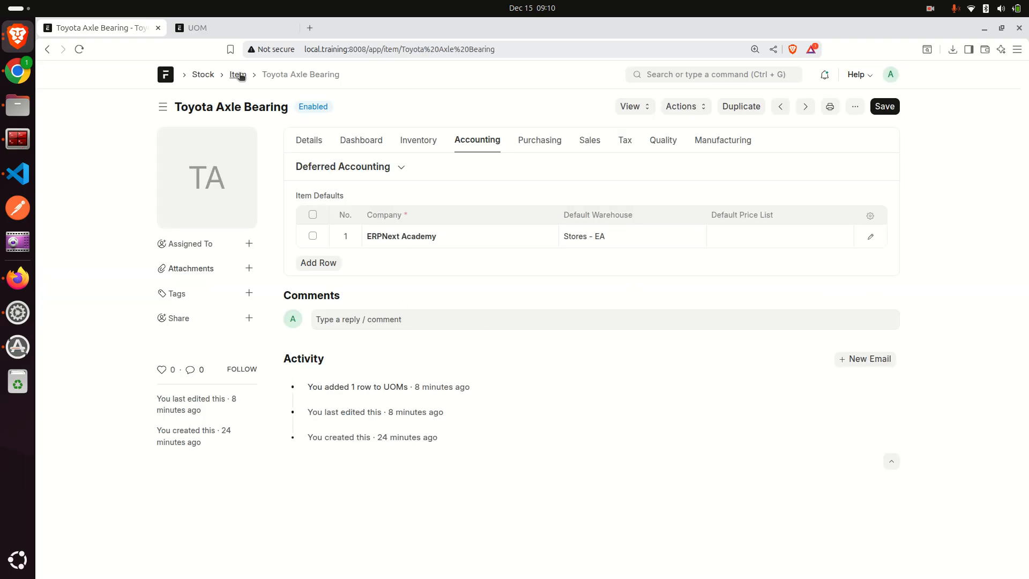
- Clear the default warehouse of the ERPNext Academy row and select Stores - EA again
click(645, 240)
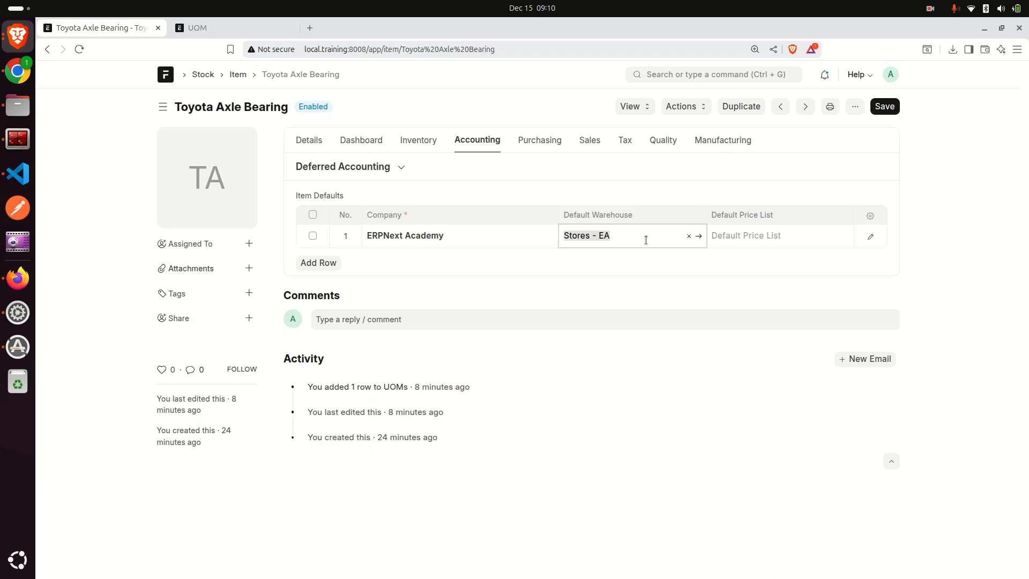
key(BackSpace)
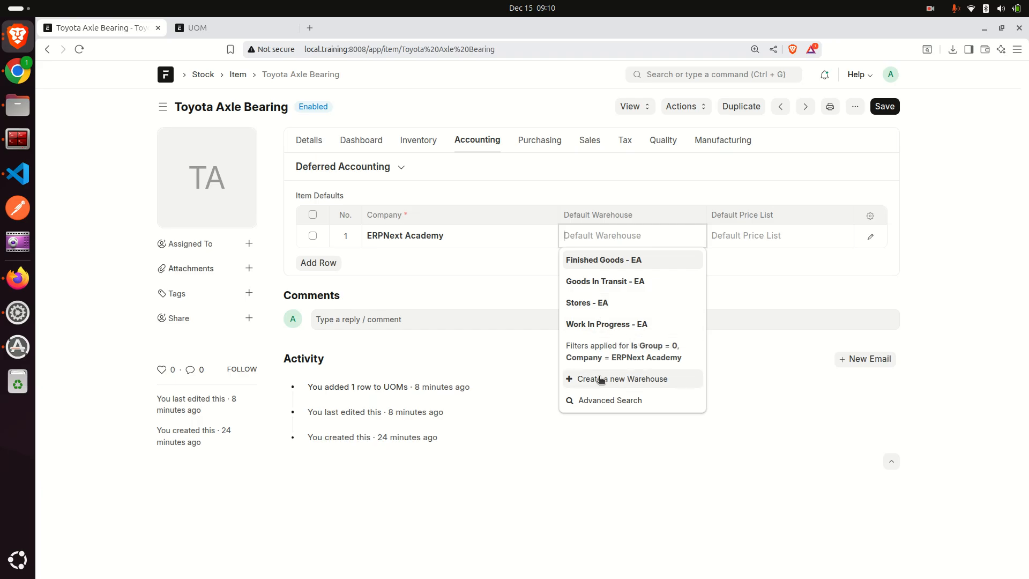
click(611, 305)
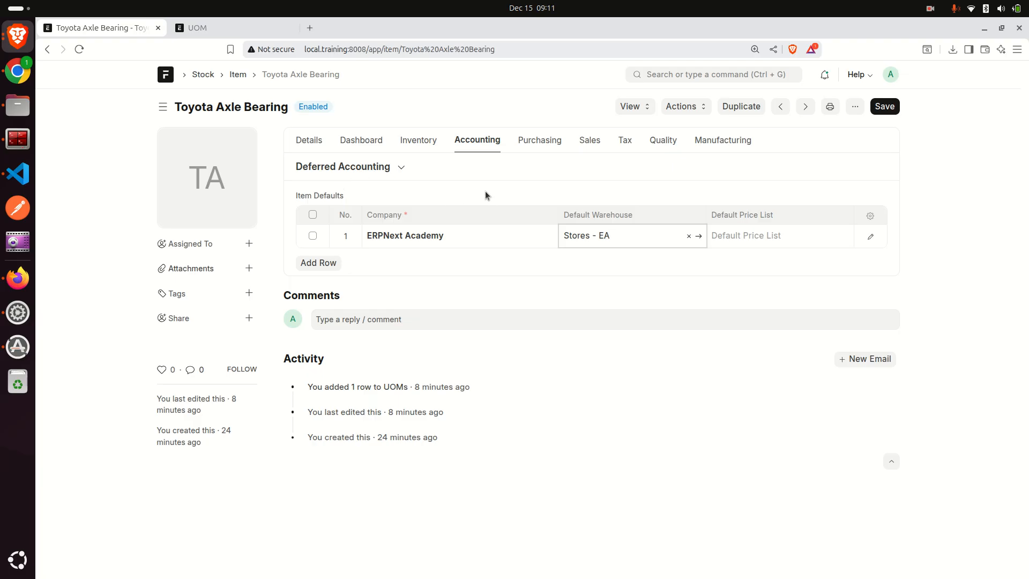
- Close the UOM page and add a row to the auto re-order table in the item's inventory settings
click(417, 141)
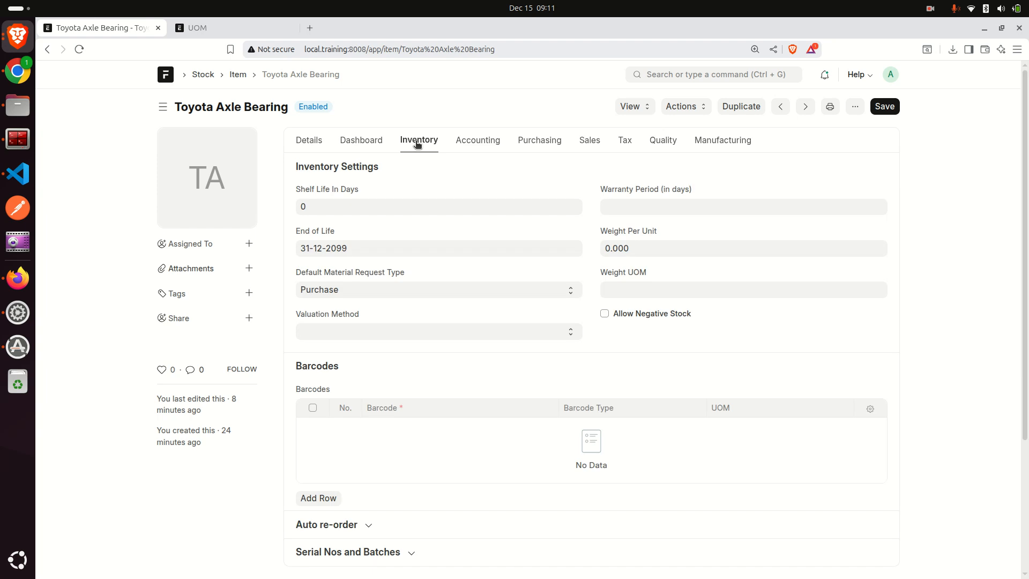
scroll(366, 278, down, 3)
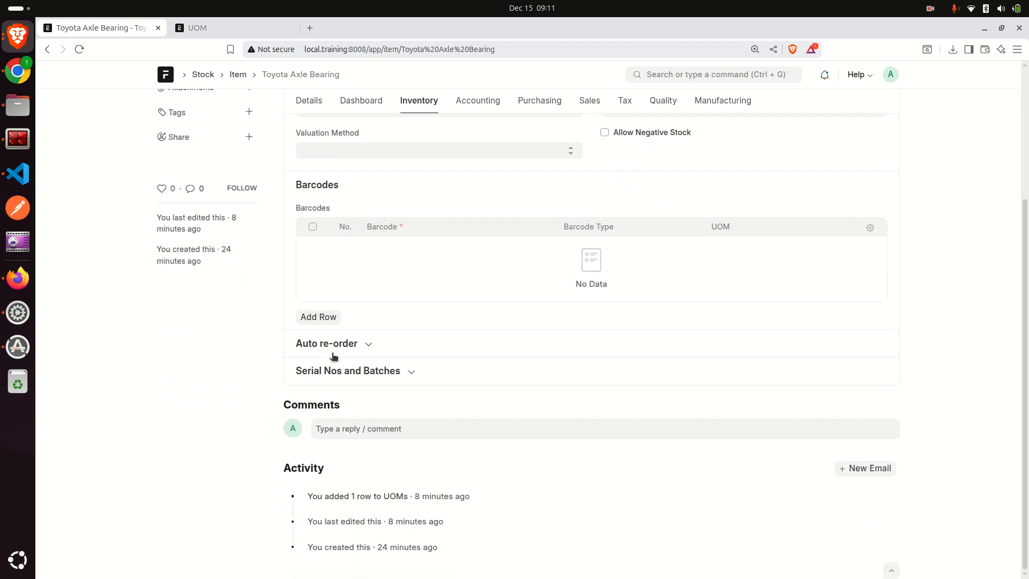
click(370, 349)
scroll(378, 341, down, 3)
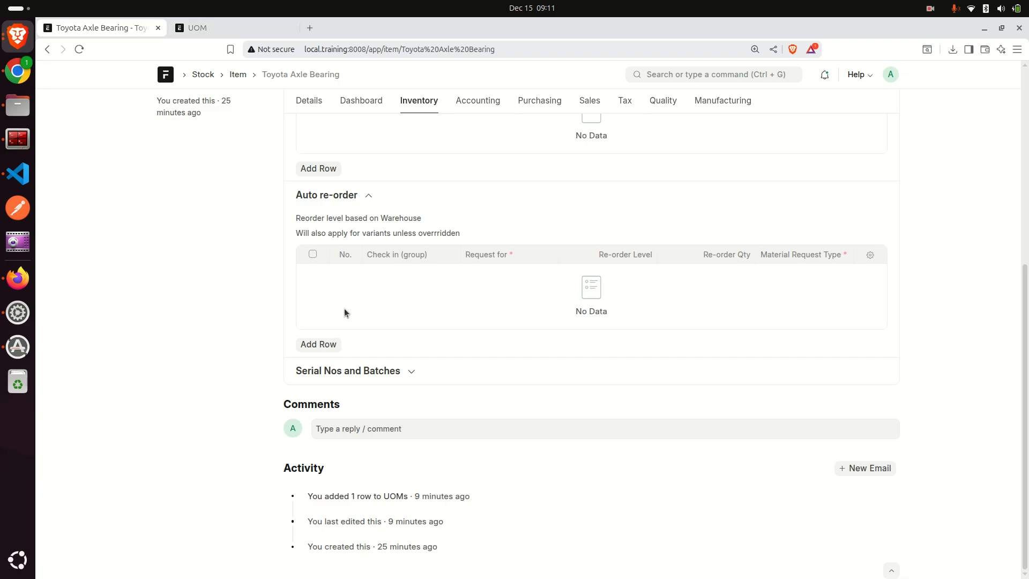
click(299, 28)
click(317, 344)
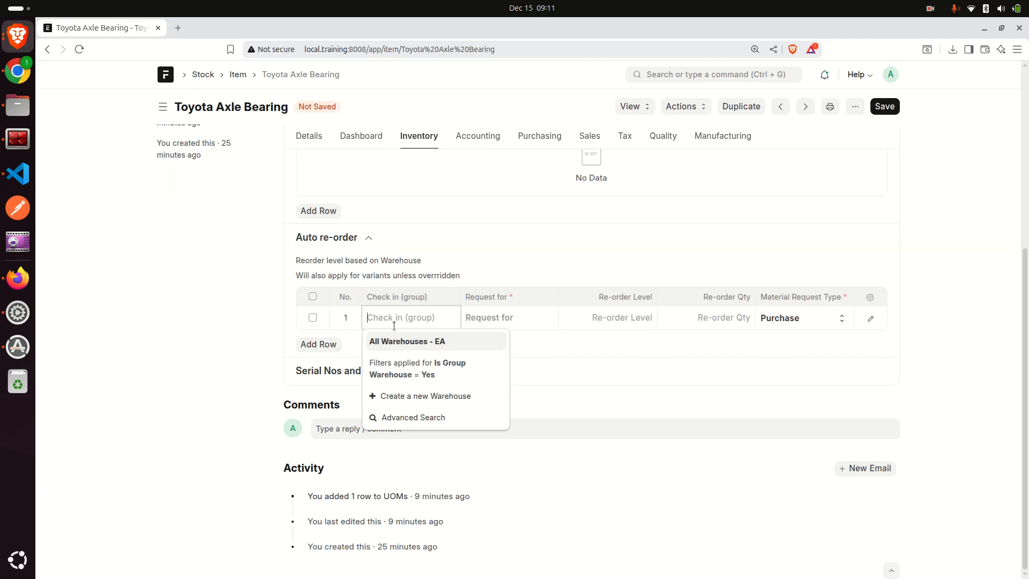
- Set the reorder row to check in All Warehouses - EA and request for Stores - EA
click(407, 341)
click(509, 321)
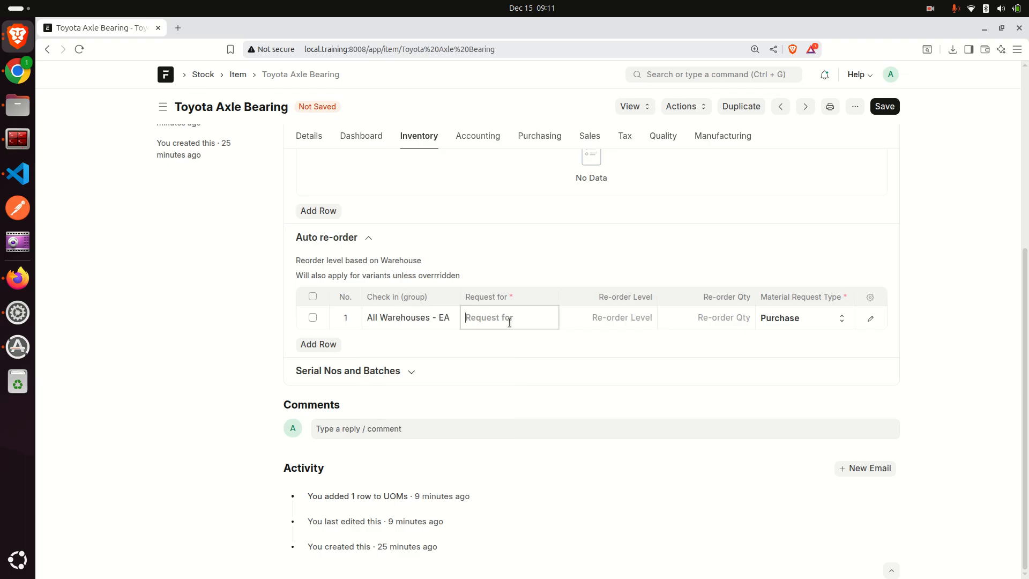
click(504, 382)
- Set the reorder row's re-order level to 20 and its re-order quantity to 100
click(594, 315)
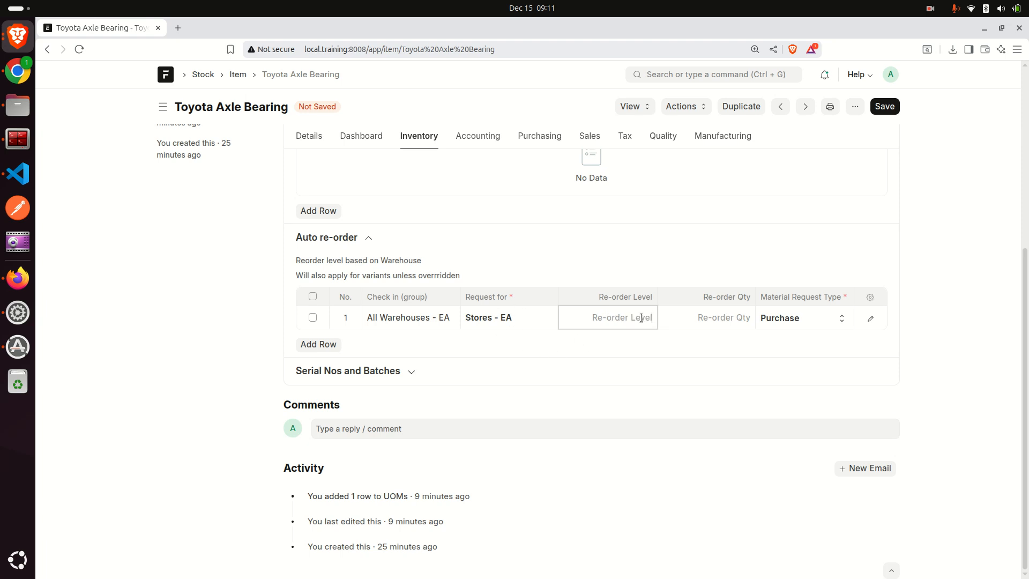
text(20)
click(727, 318)
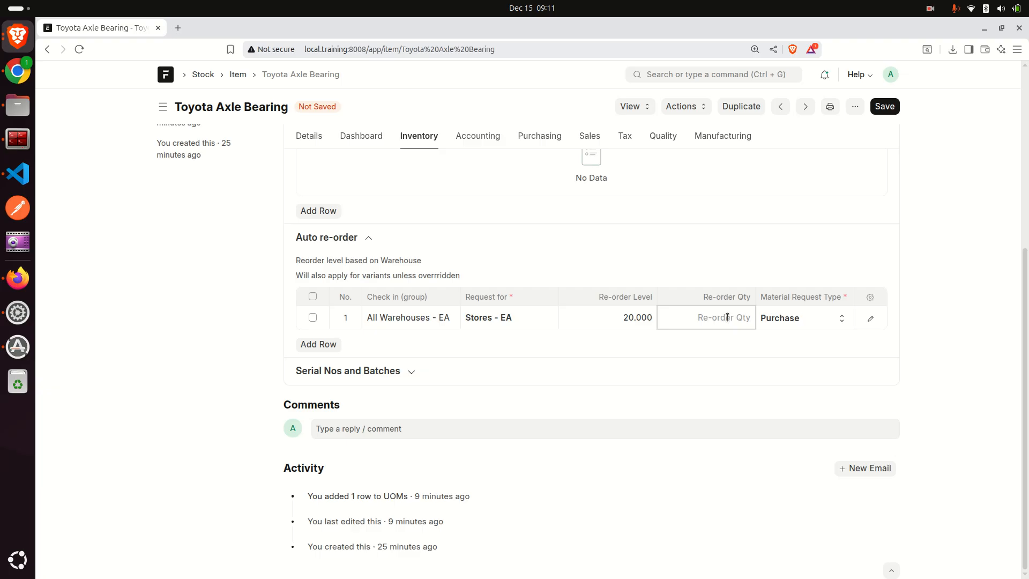
drag(702, 295, 748, 295)
click(711, 317)
text(100)
click(702, 346)
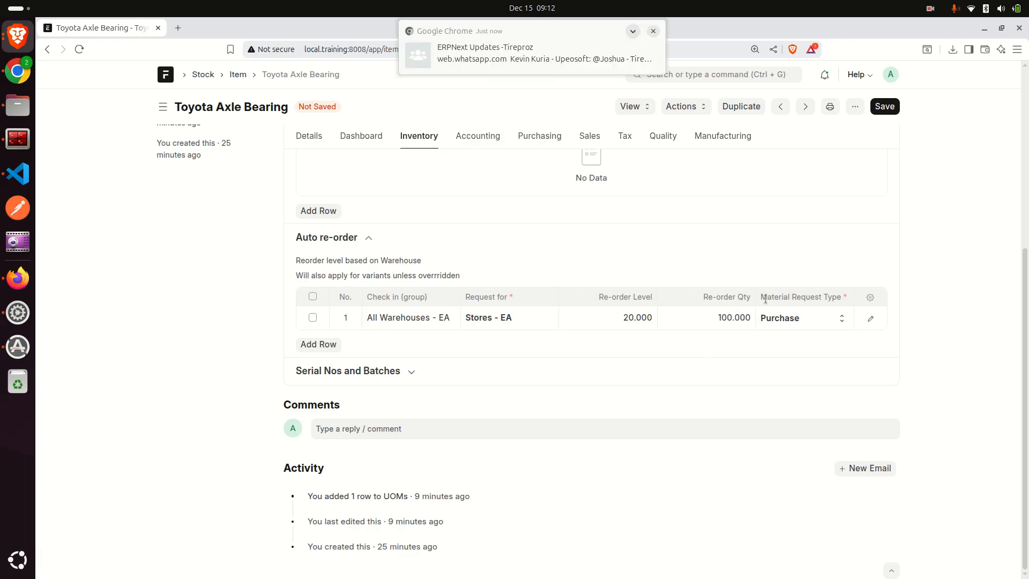
click(652, 32)
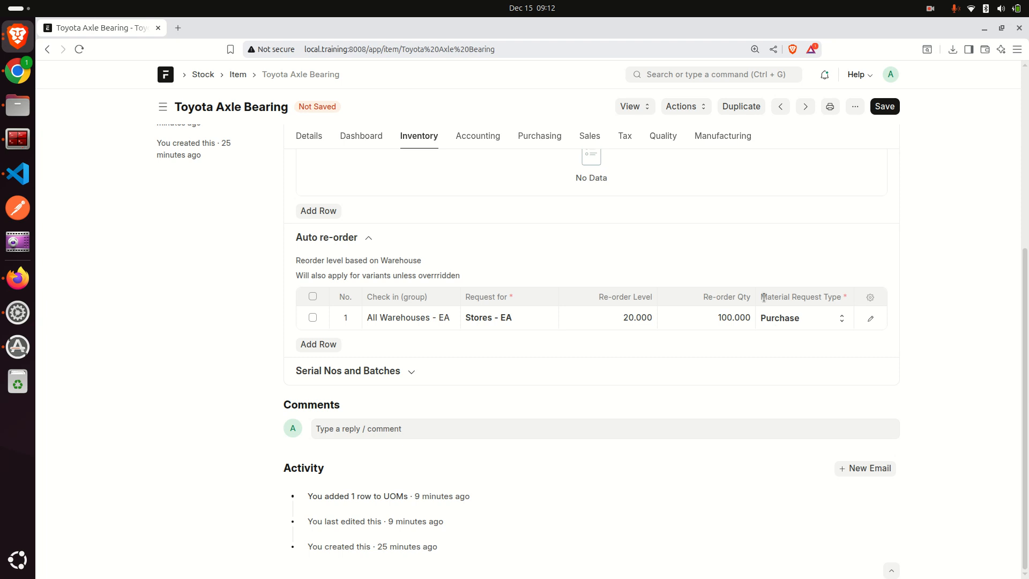
drag(764, 298, 847, 300)
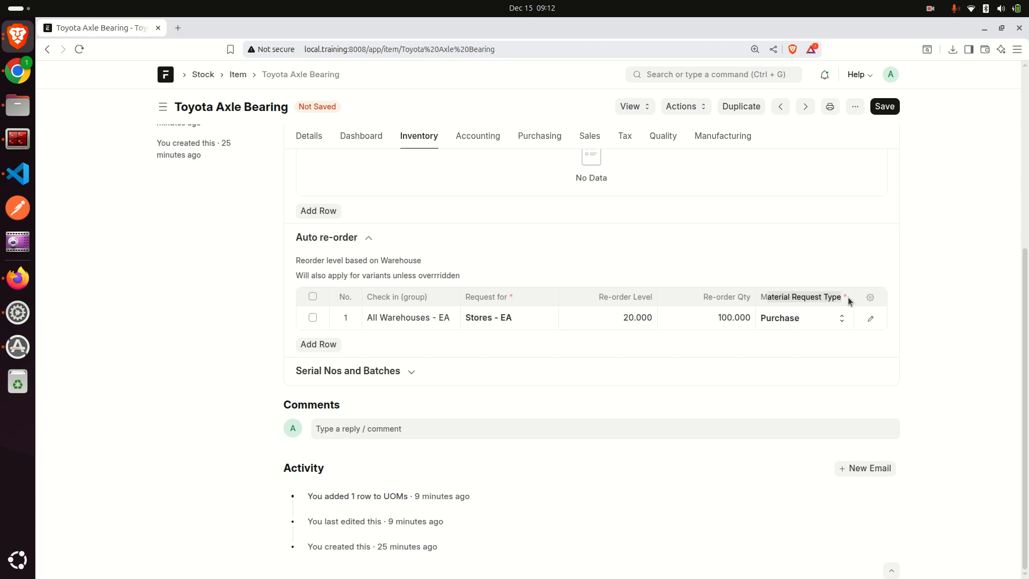
triple_click(800, 299)
key(alt+Tab)
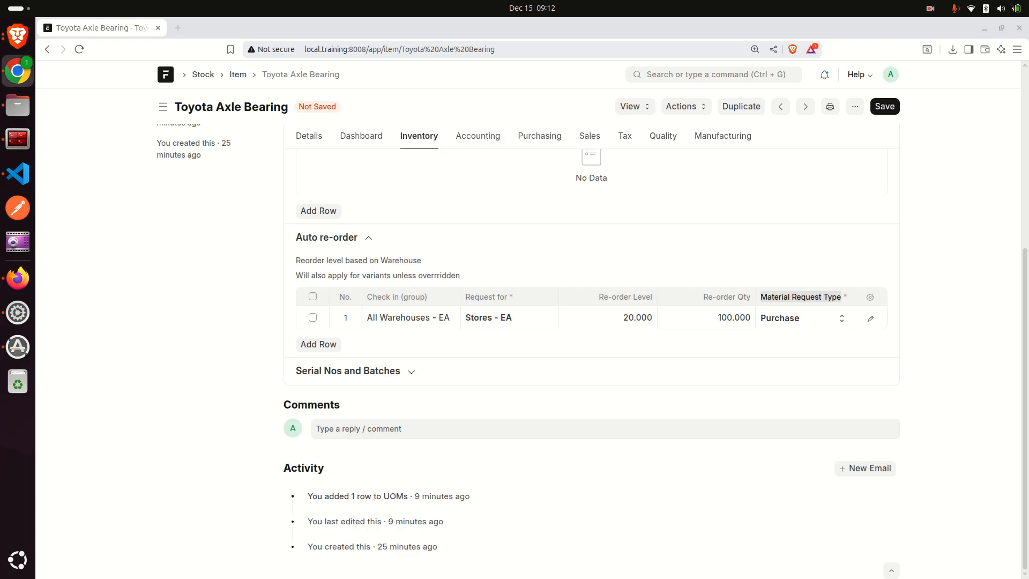
click(936, 299)
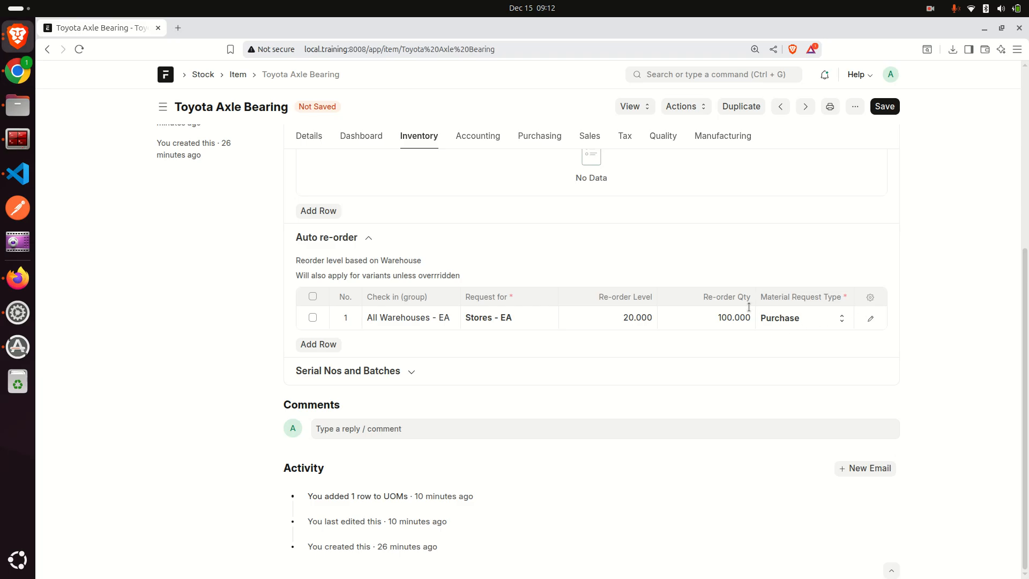
- Try Manufacture as the reorder row's material request type and switch it back to Purchase
click(794, 324)
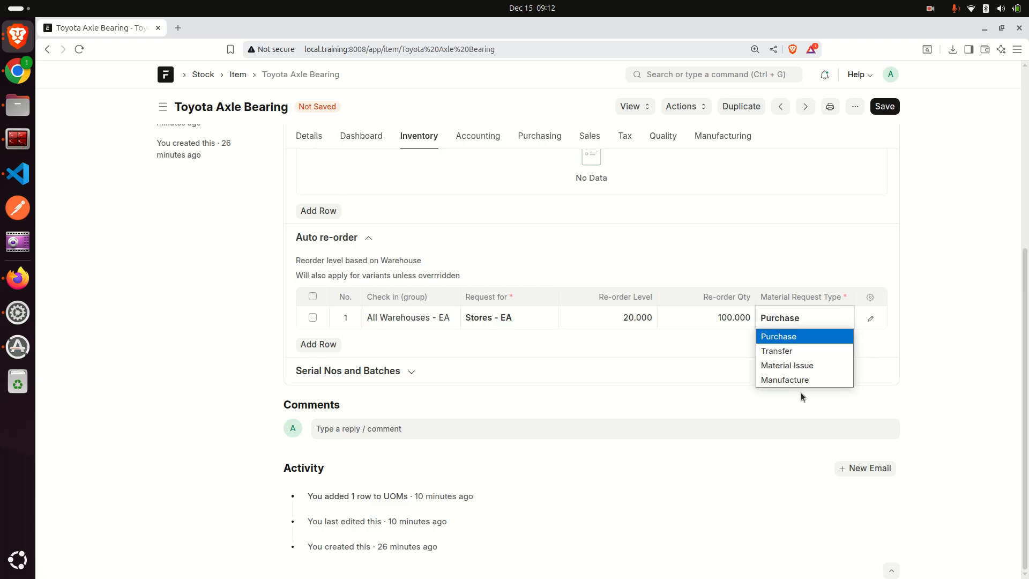
click(782, 382)
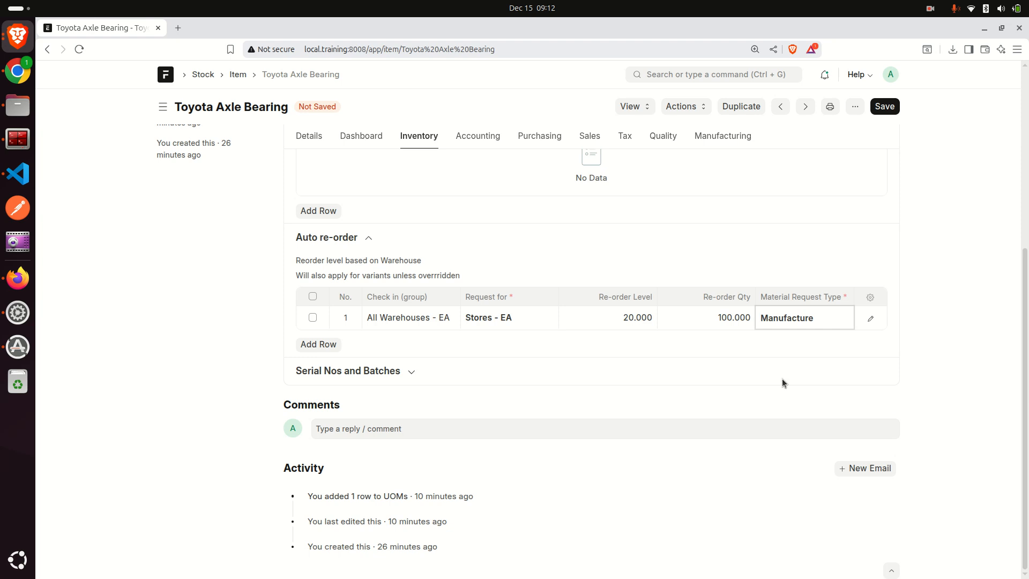
click(797, 316)
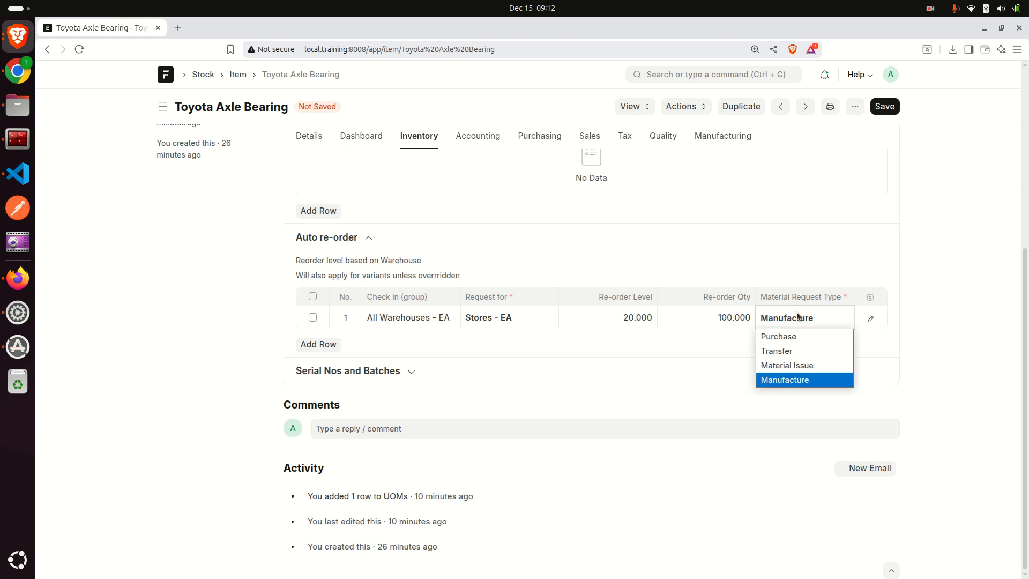
click(772, 338)
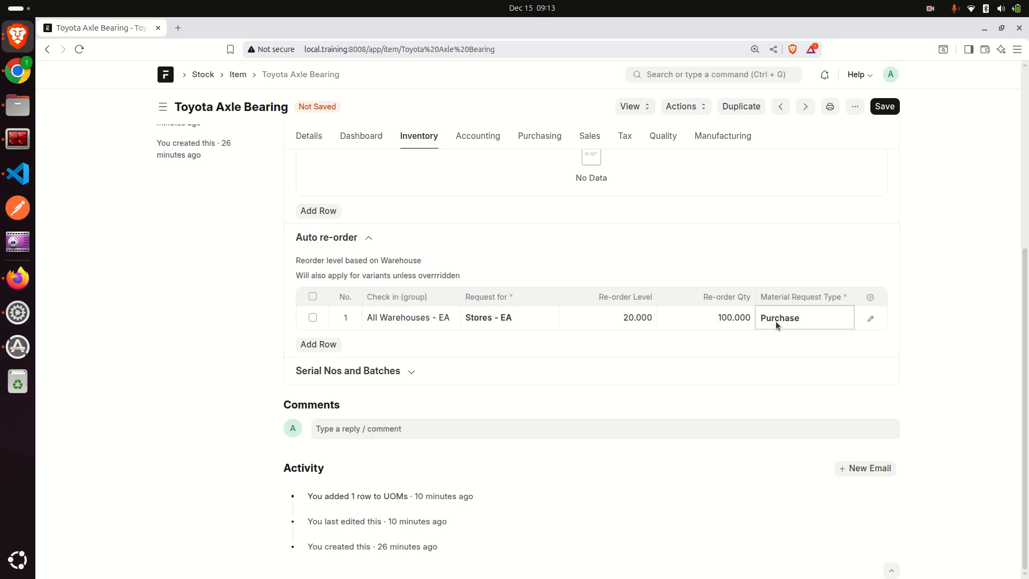
- Set the reorder row's material request type to Transfer and save the item
click(798, 322)
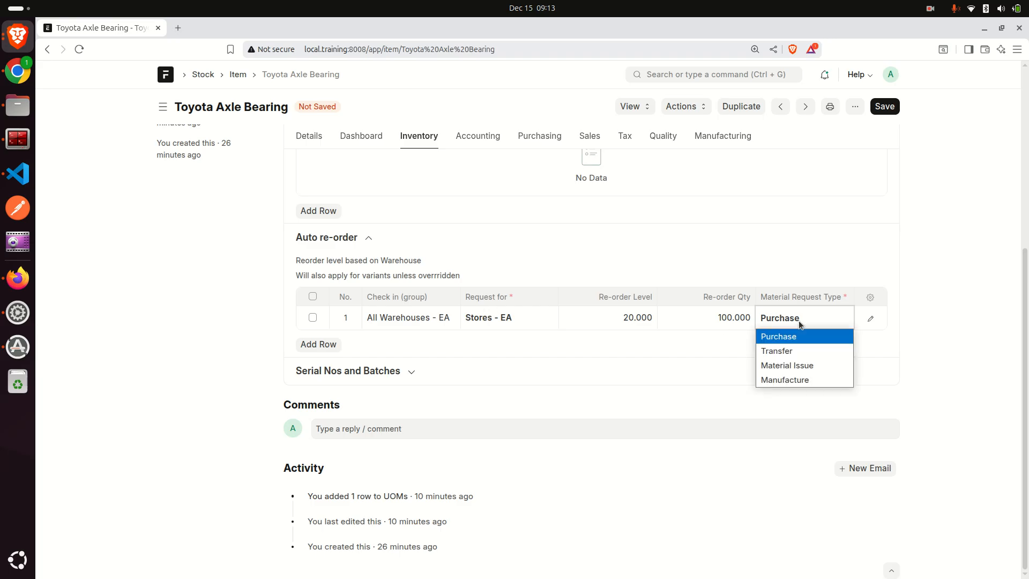
click(782, 351)
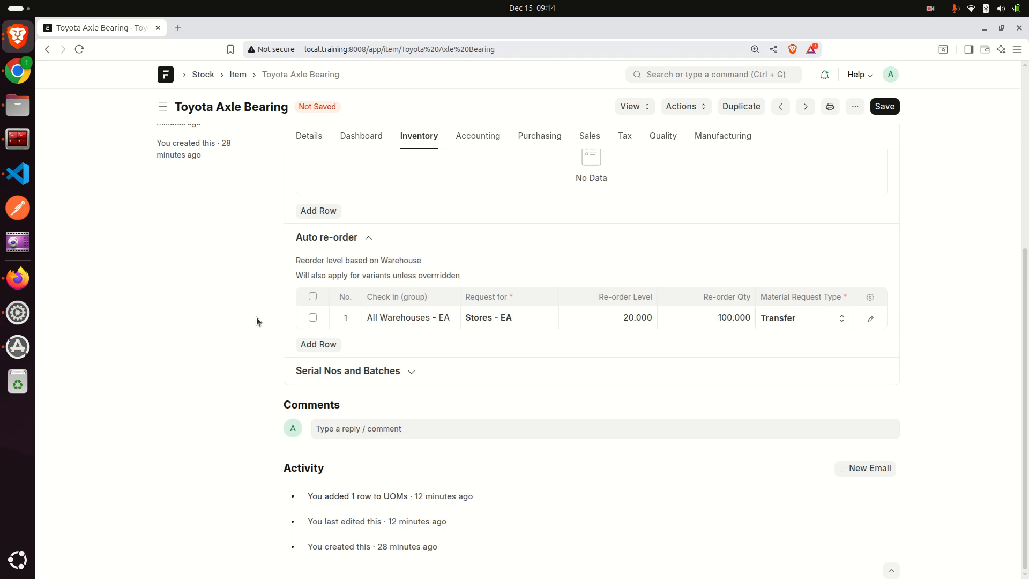
click(885, 111)
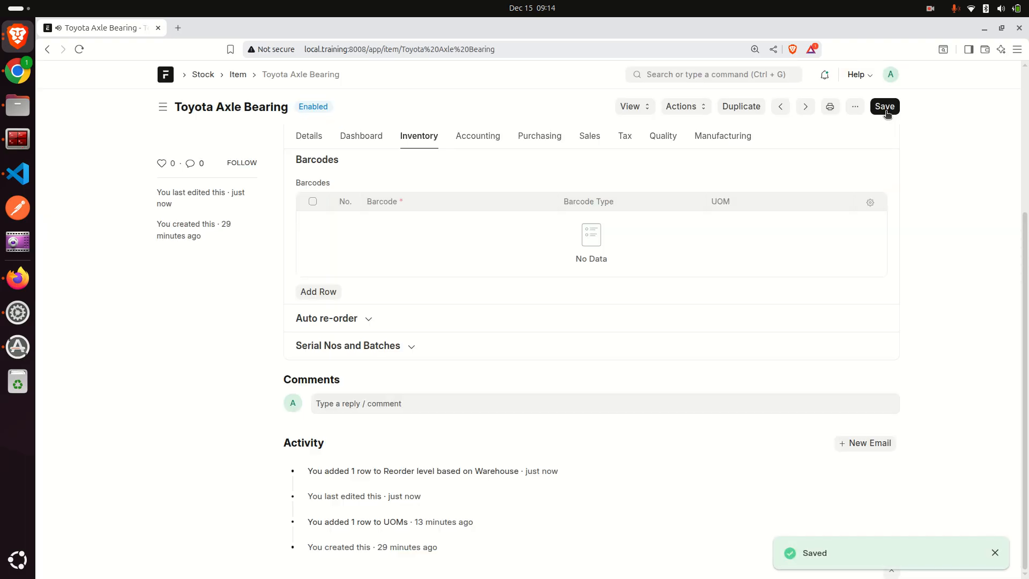